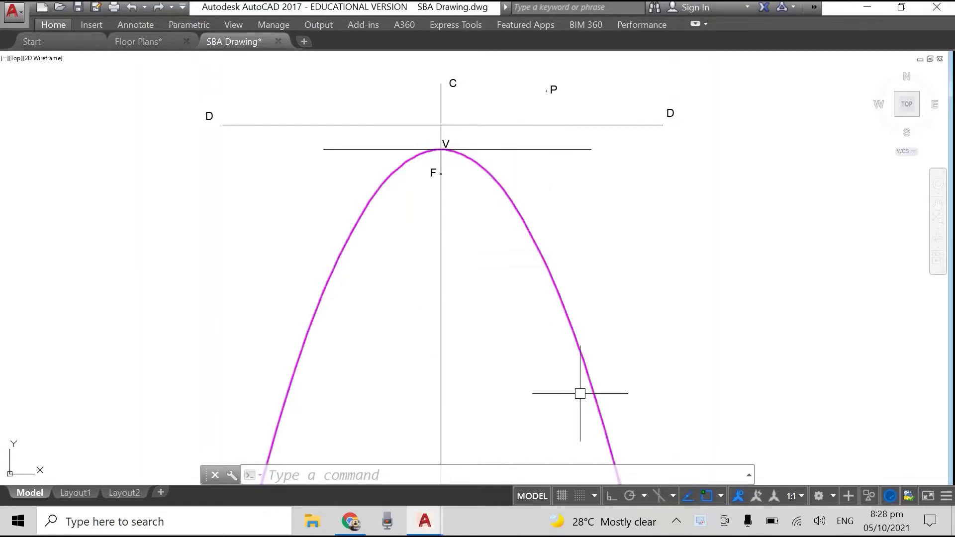
Repeat the LINE command to draw a straight line from focus F to external point P.
scroll(612, 298, down, 2)
scroll(637, 304, up, 2)
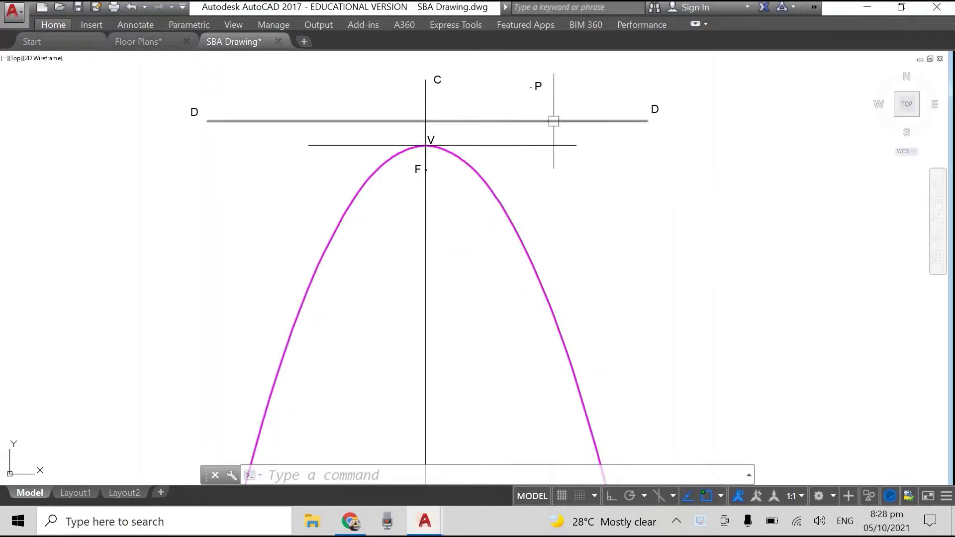
scroll(432, 174, up, 2)
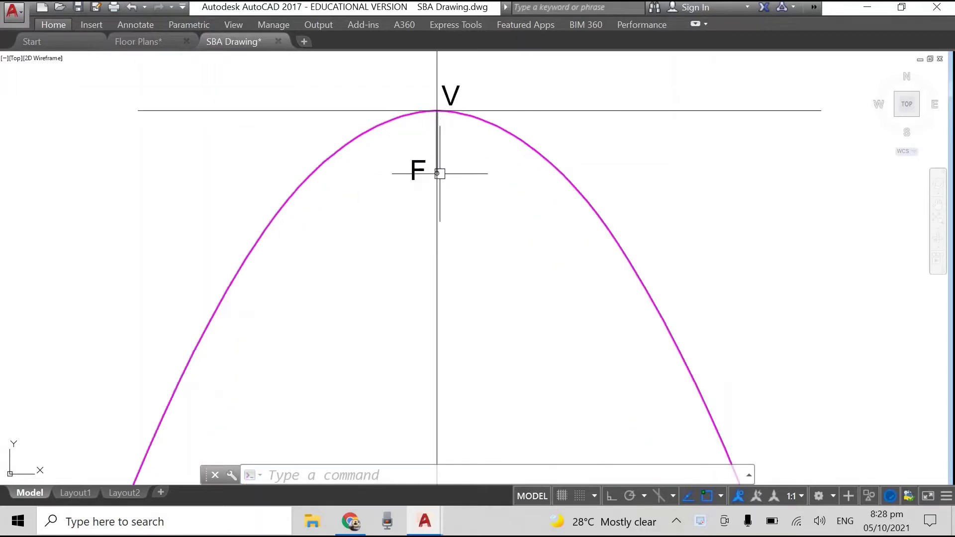
scroll(622, 149, down, 3)
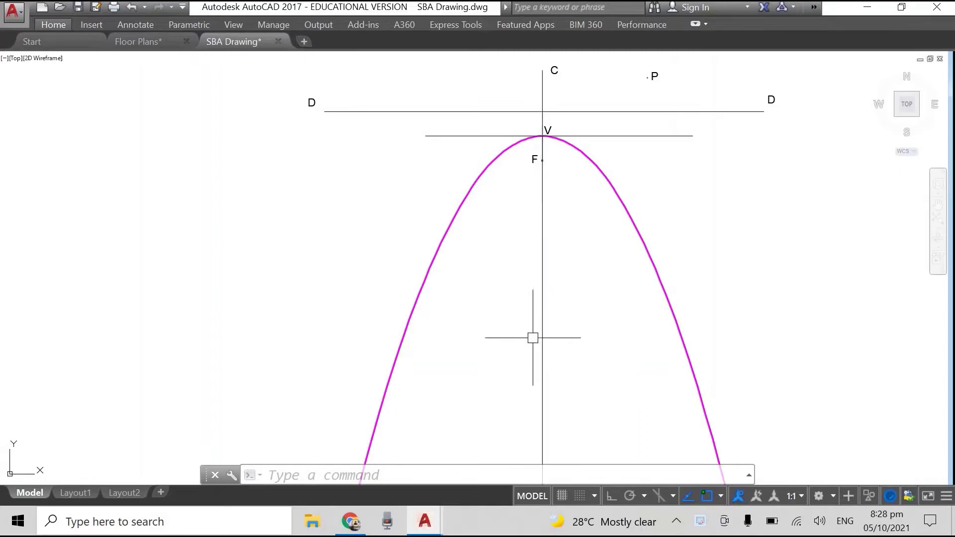
scroll(718, 166, up, 2)
scroll(721, 168, down, 2)
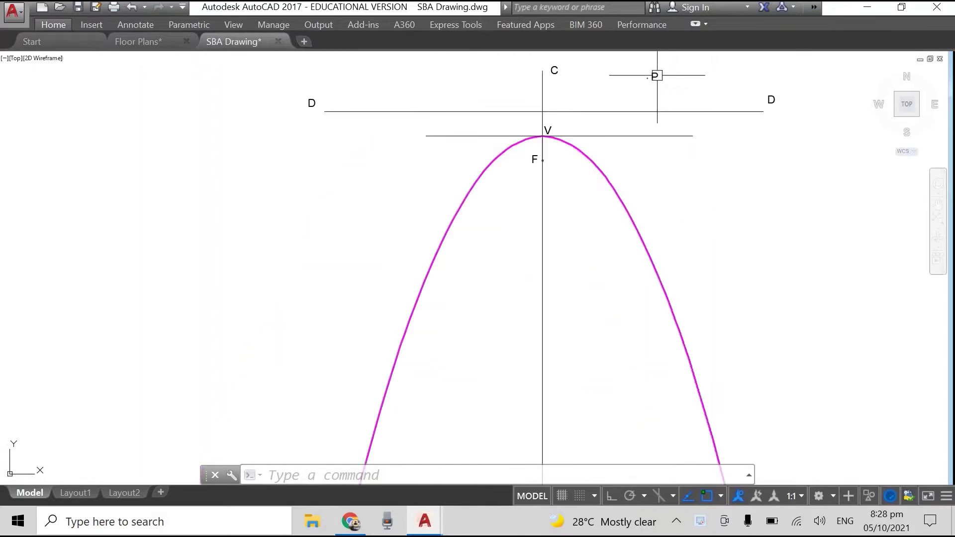
scroll(646, 71, up, 4)
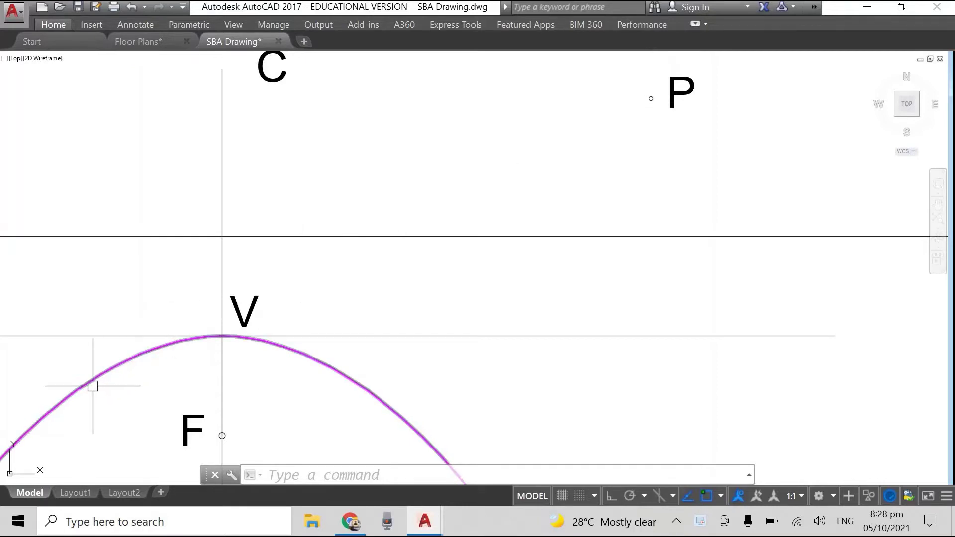
scroll(666, 100, down, 2)
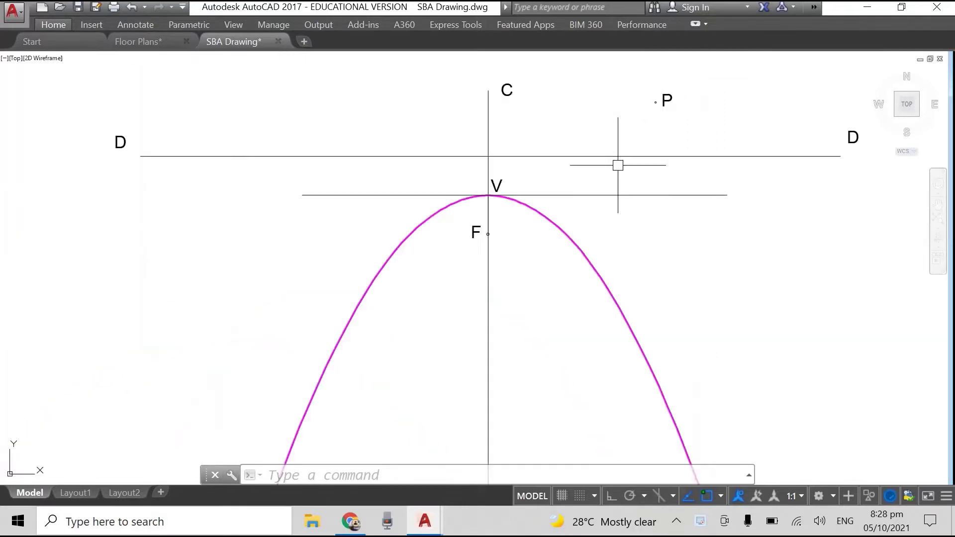
scroll(593, 191, up, 2)
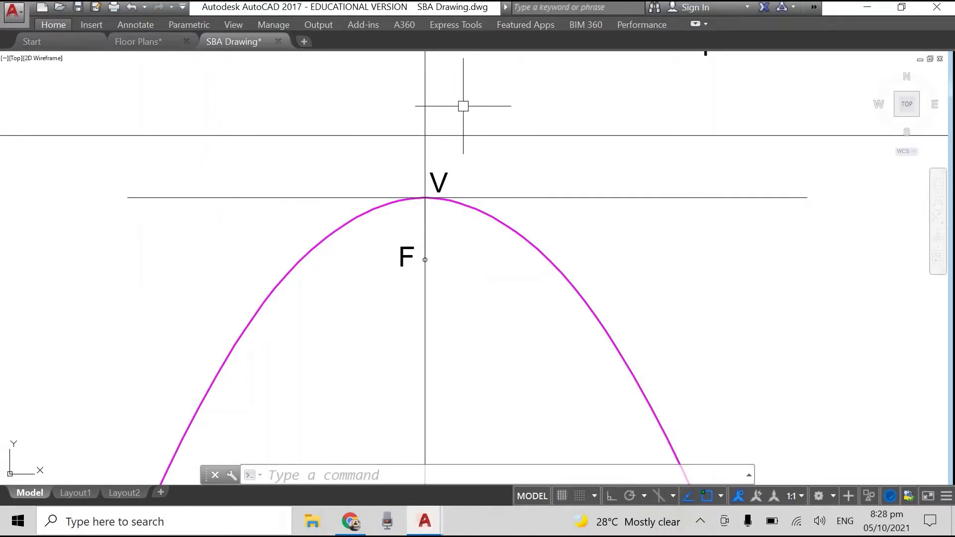
scroll(438, 184, up, 4)
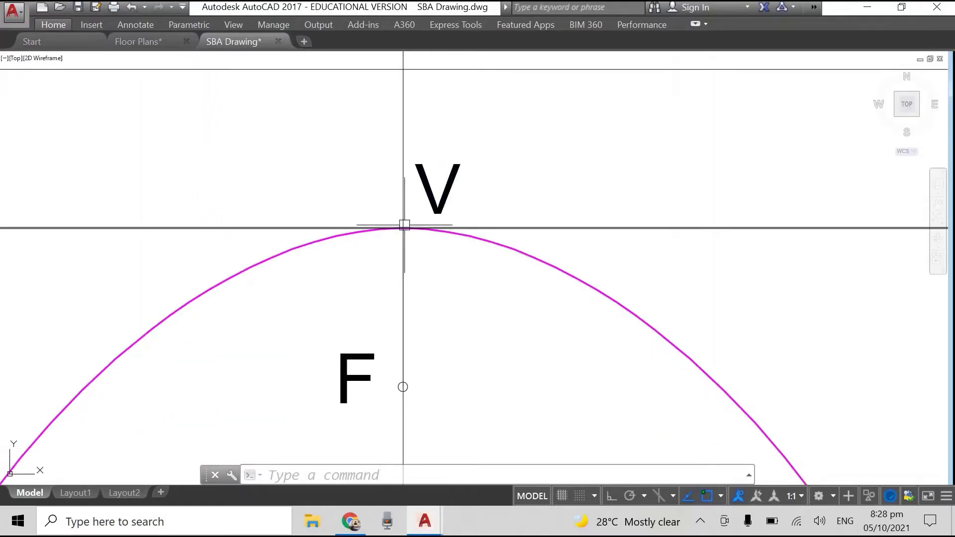
scroll(365, 160, down, 4)
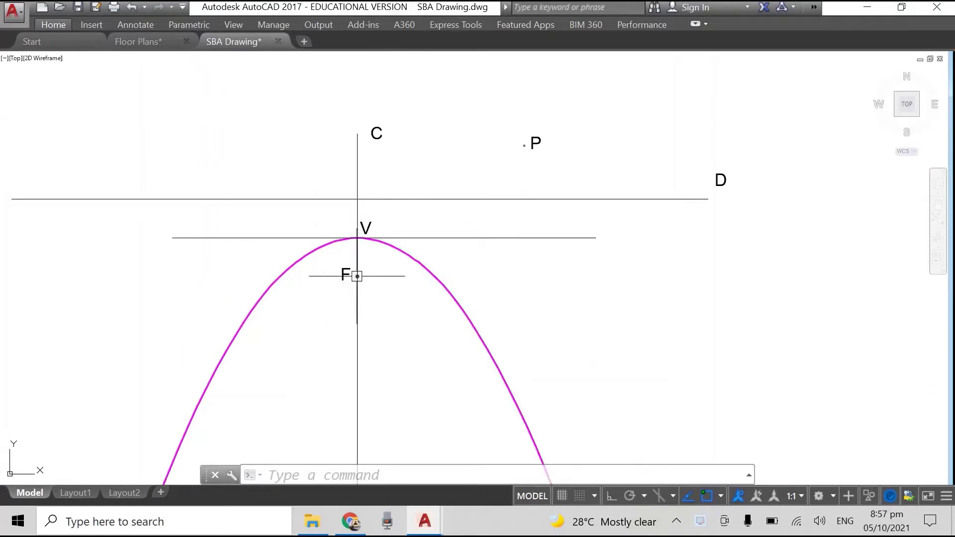
right_click(106, 267)
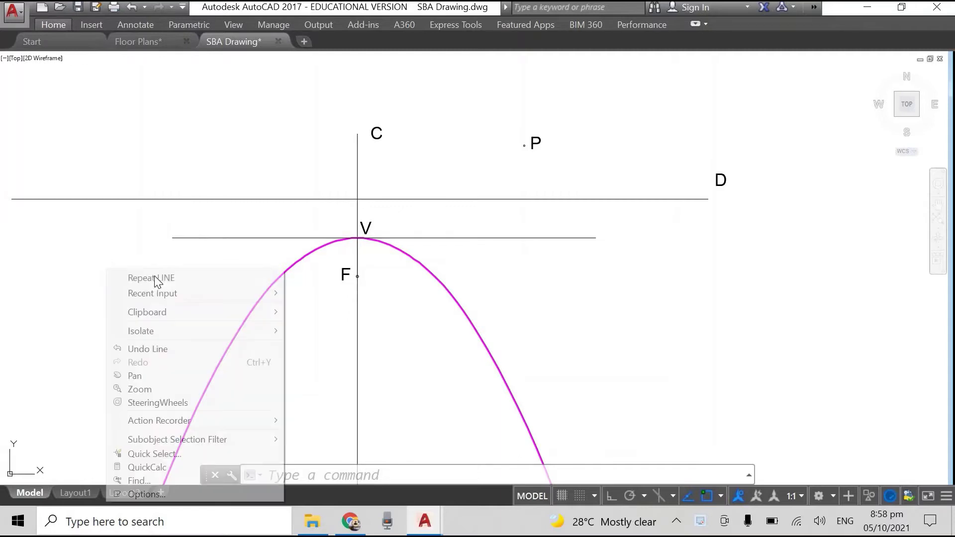
click(154, 275)
scroll(376, 261, up, 10)
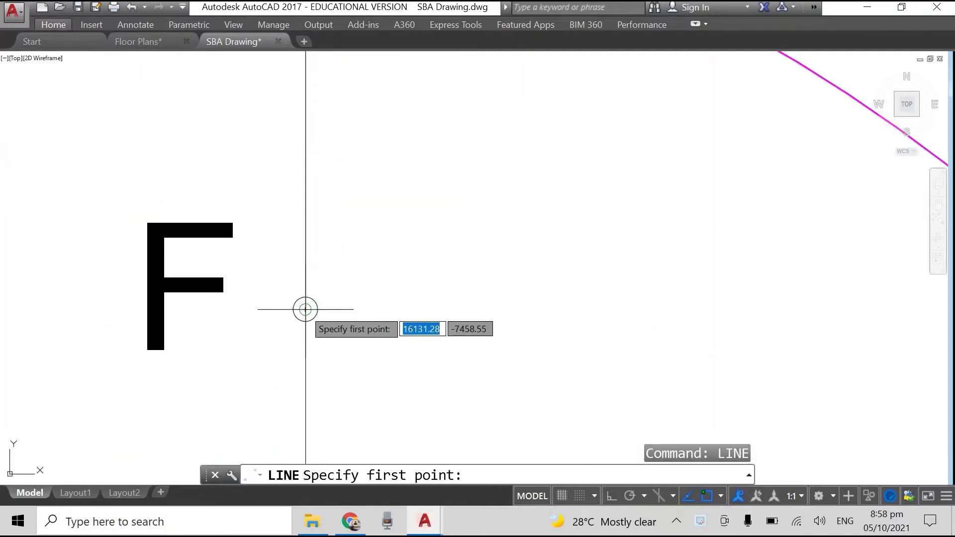
click(306, 309)
scroll(479, 233, down, 2)
scroll(526, 193, down, 8)
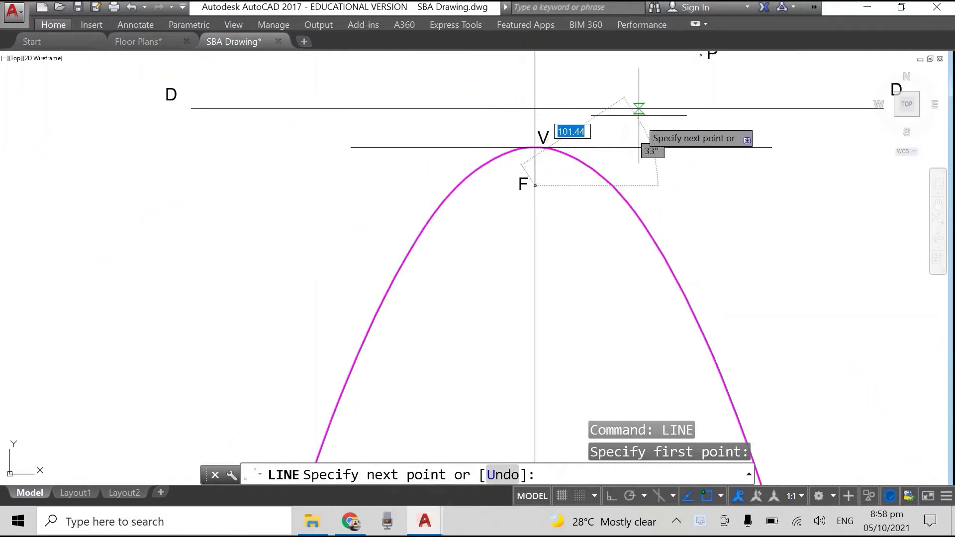
scroll(698, 62, down, 2)
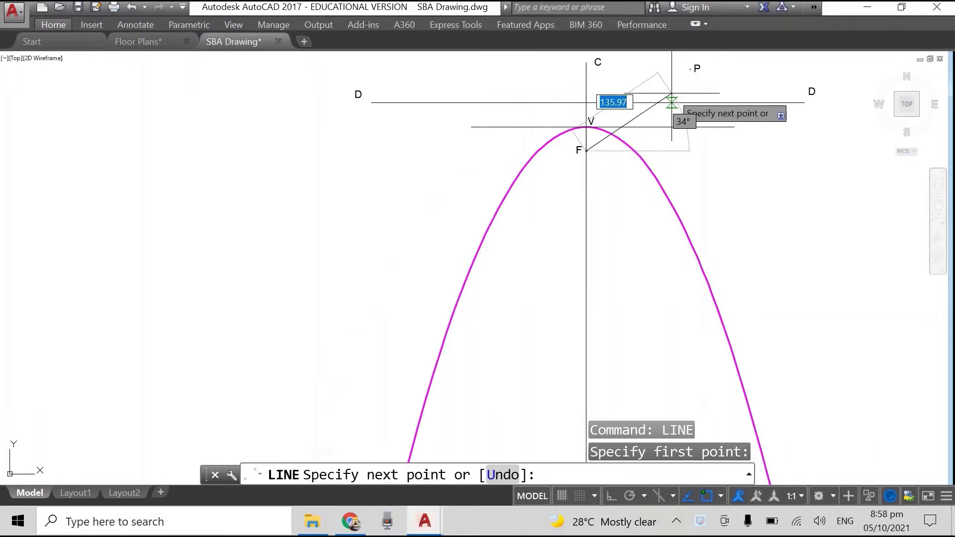
scroll(692, 68, up, 6)
scroll(693, 67, up, 5)
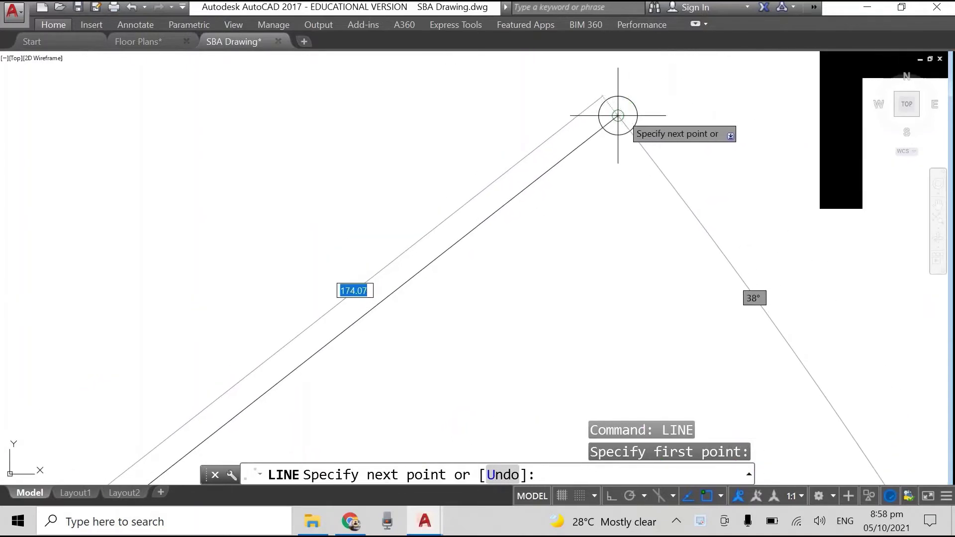
click(622, 114)
key(Return)
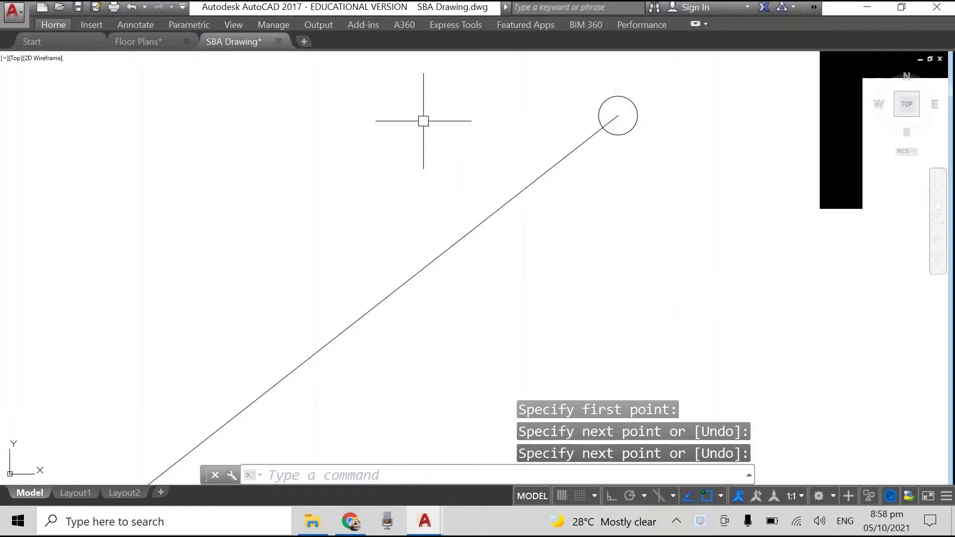
Start the CIRCLE command for the circle on FP.
scroll(422, 120, down, 3)
scroll(20, 420, down, 3)
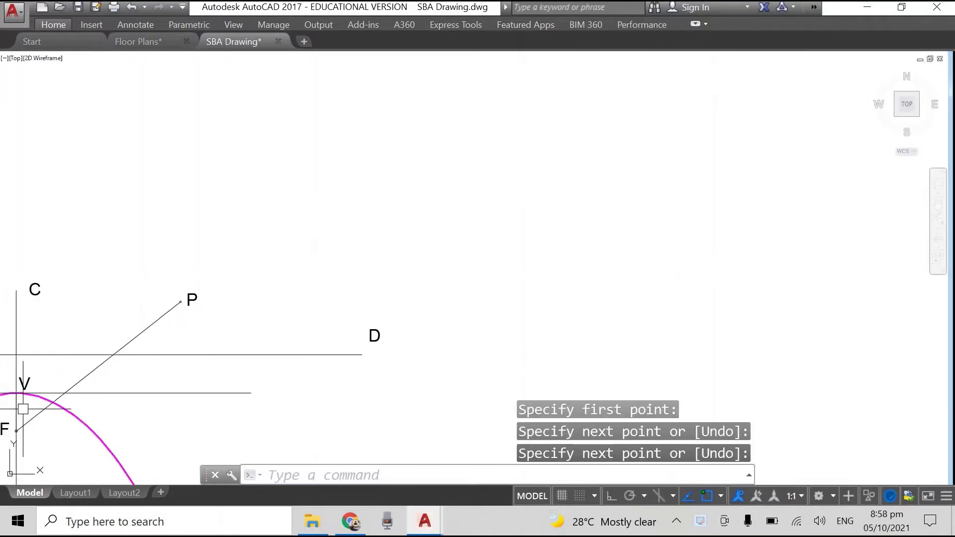
scroll(15, 427, up, 3)
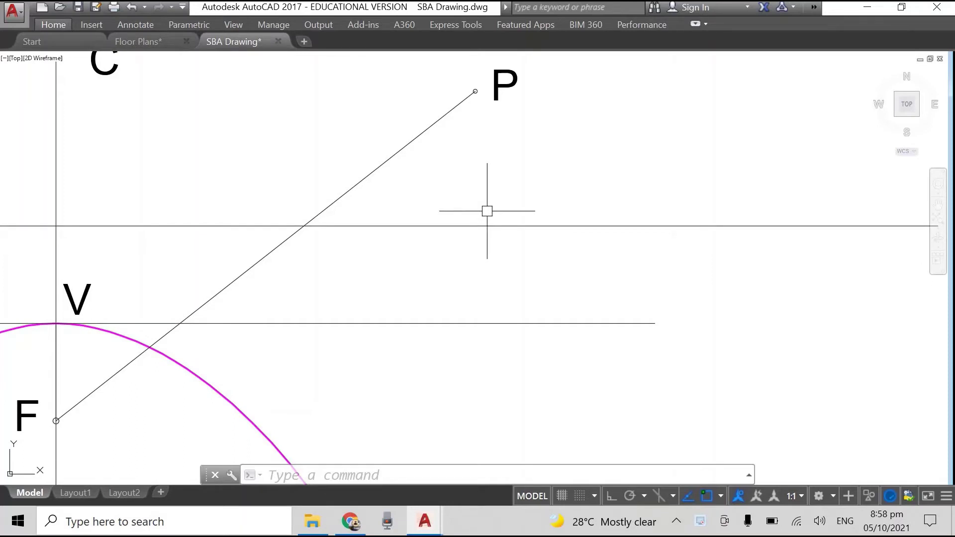
key(Return)
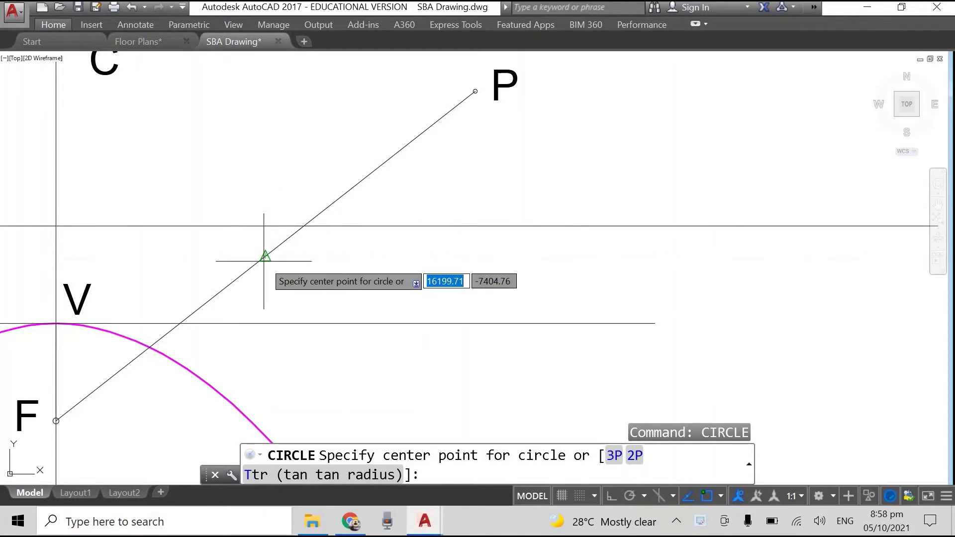
Centre the circle at the midpoint of FP and size it to pass through P.
scroll(263, 248, up, 5)
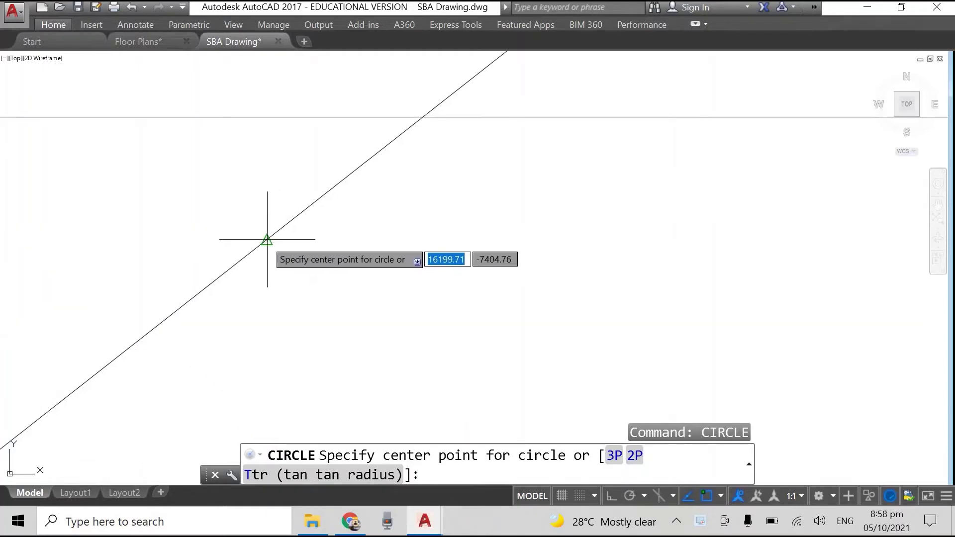
click(264, 239)
scroll(264, 240, down, 4)
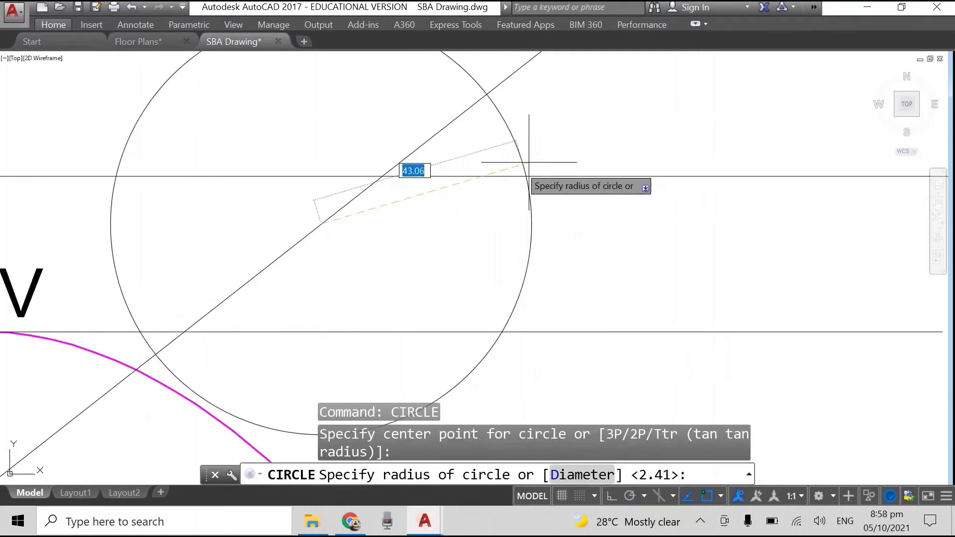
scroll(537, 160, down, 4)
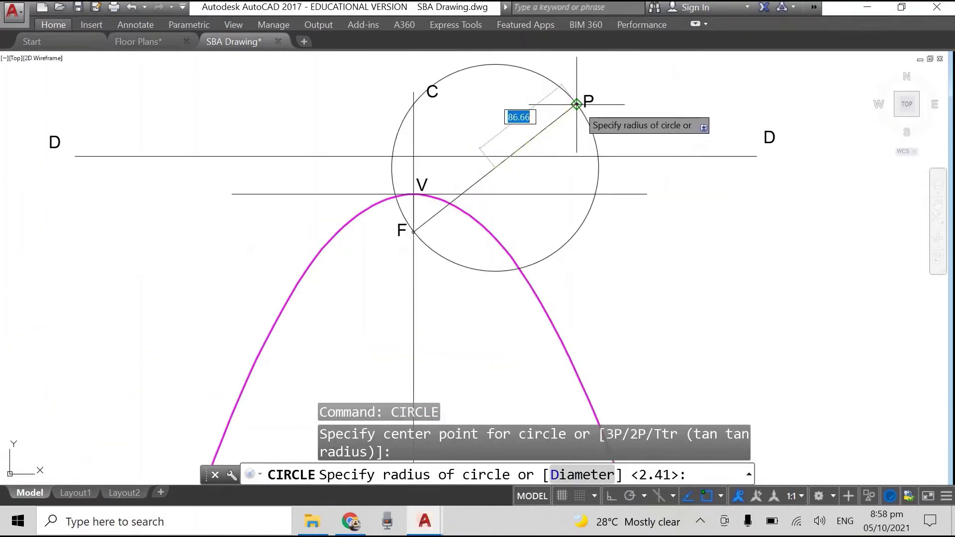
click(576, 104)
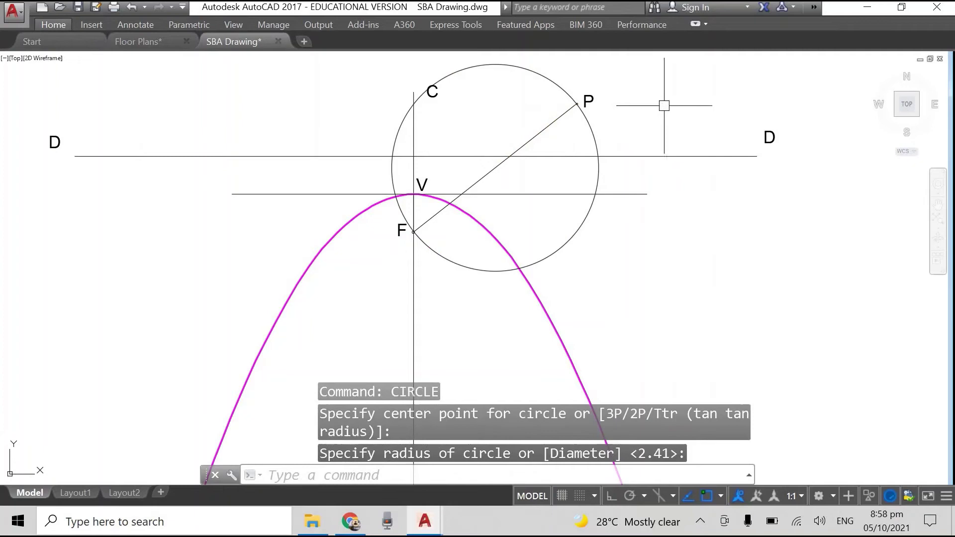
right_click(681, 104)
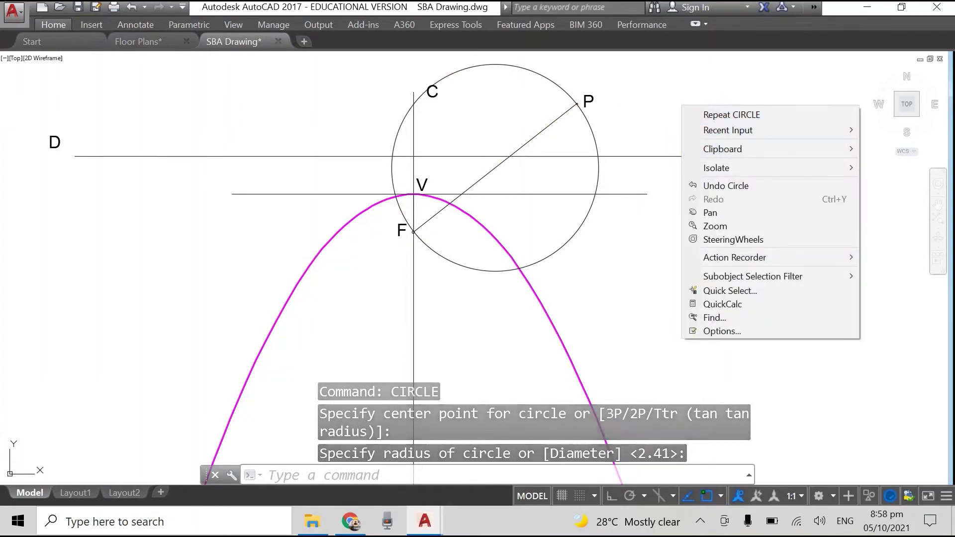
click(711, 90)
click(725, 90)
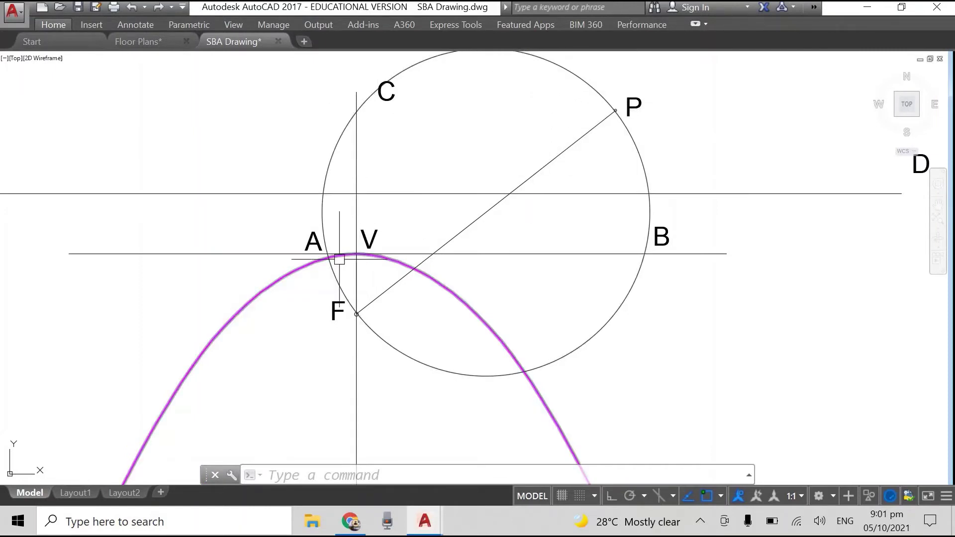
Zoom in and out to inspect where the circle crosses the horizontal line through V.
scroll(324, 258, up, 4)
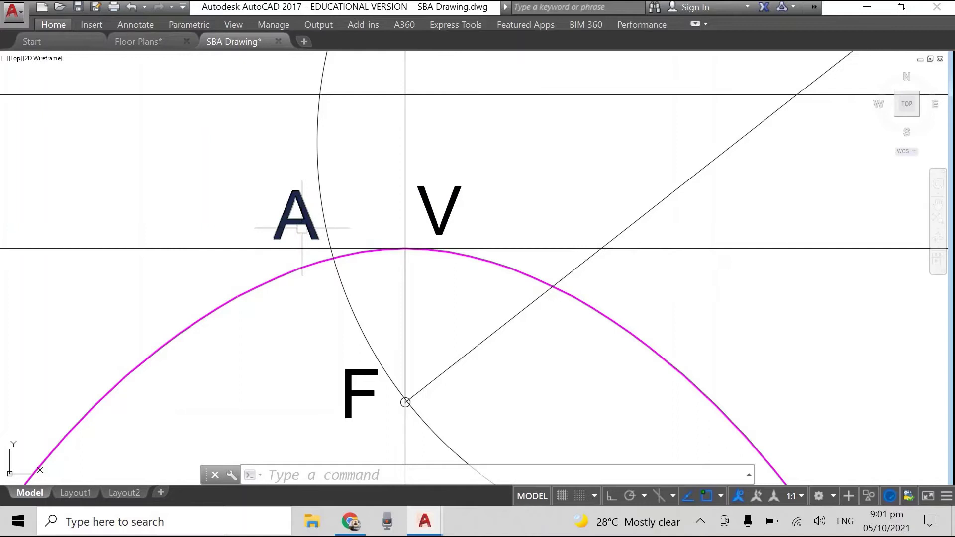
scroll(329, 249, down, 3)
scroll(642, 239, up, 4)
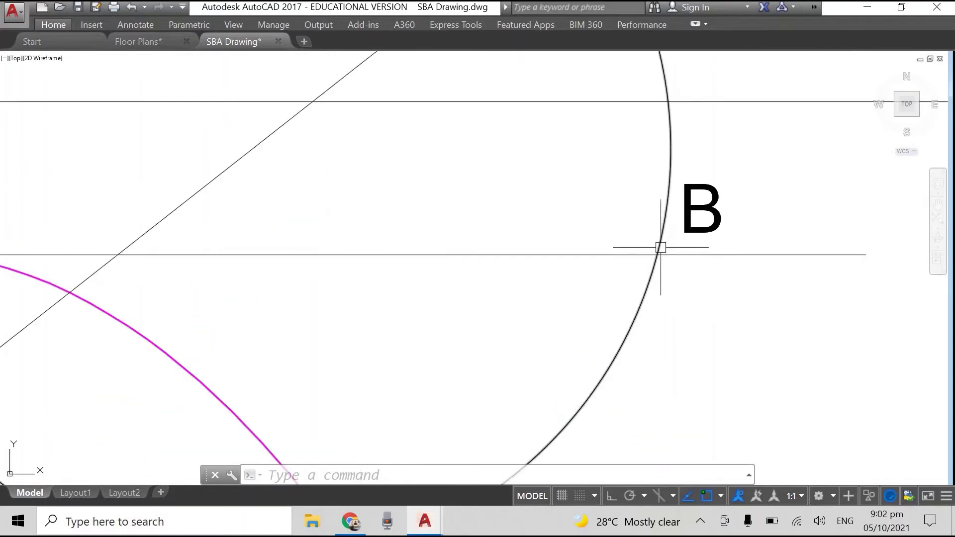
scroll(660, 259, down, 5)
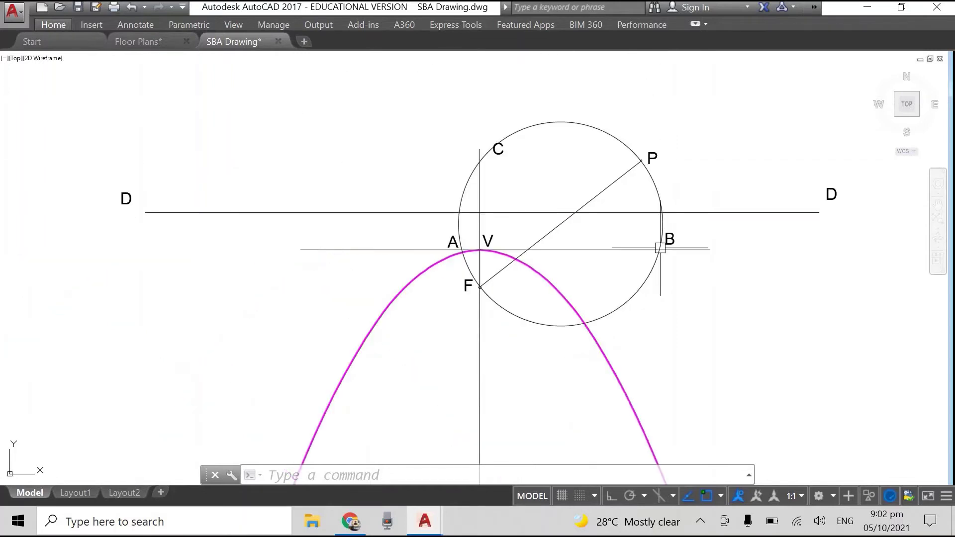
scroll(666, 246, up, 1)
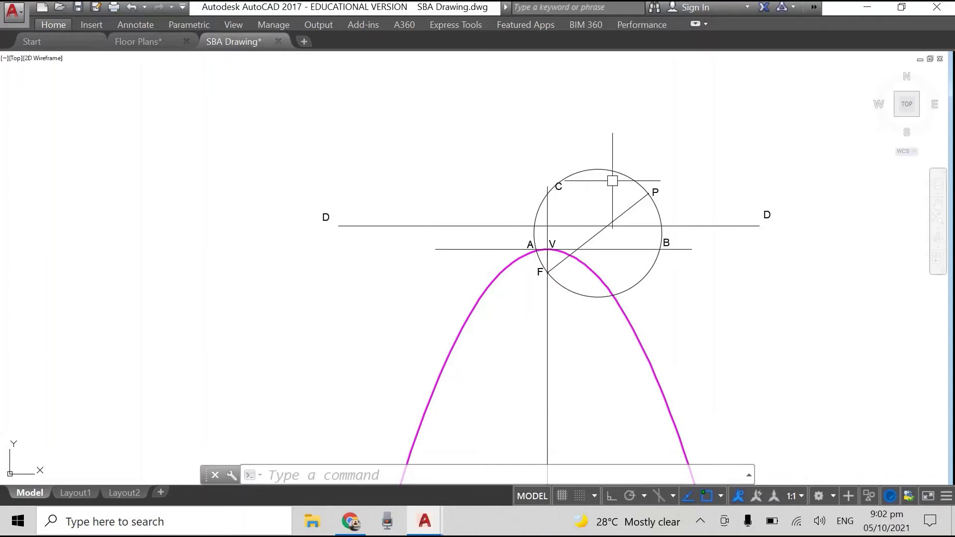
scroll(623, 183, up, 4)
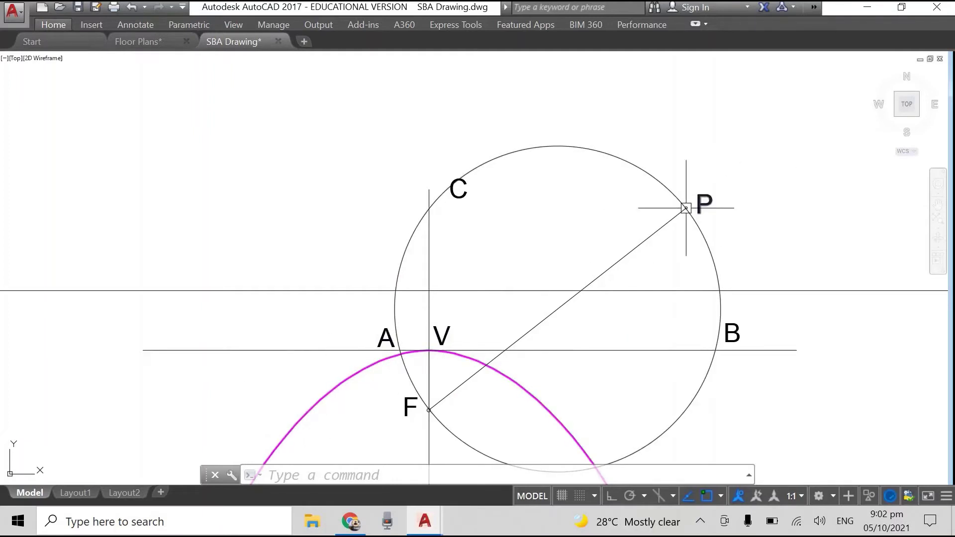
scroll(686, 208, down, 2)
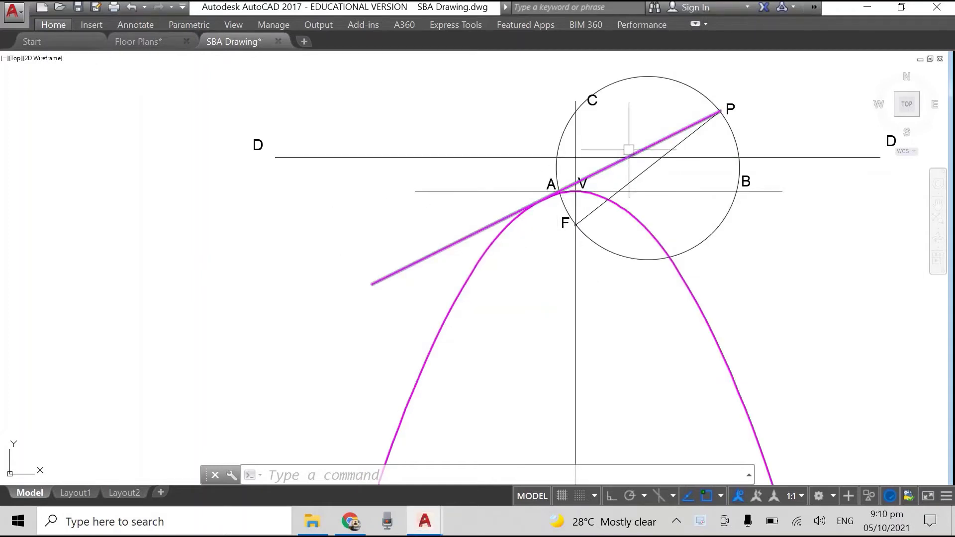
Zoom to check that the magenta line from P through A touches the parabola.
scroll(536, 200, up, 2)
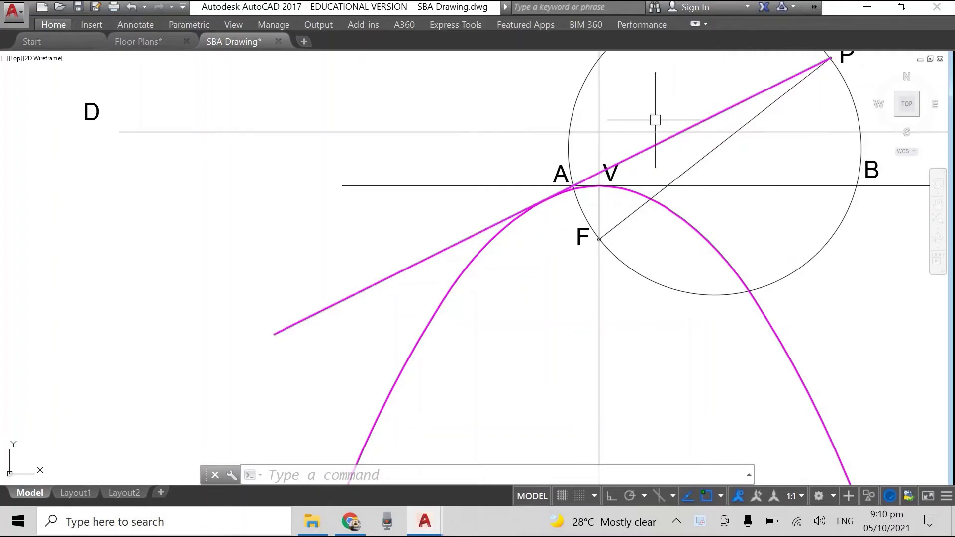
scroll(571, 185, up, 4)
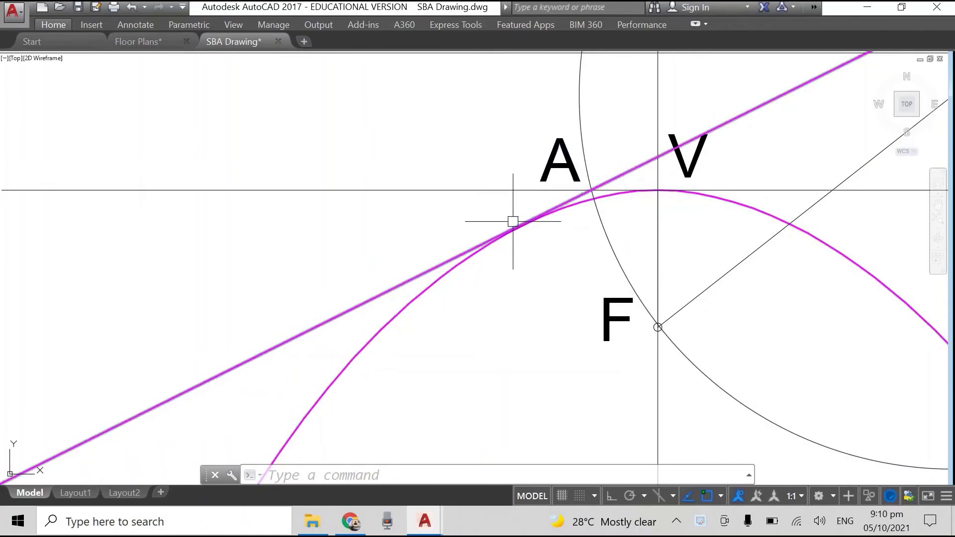
scroll(533, 228, up, 1)
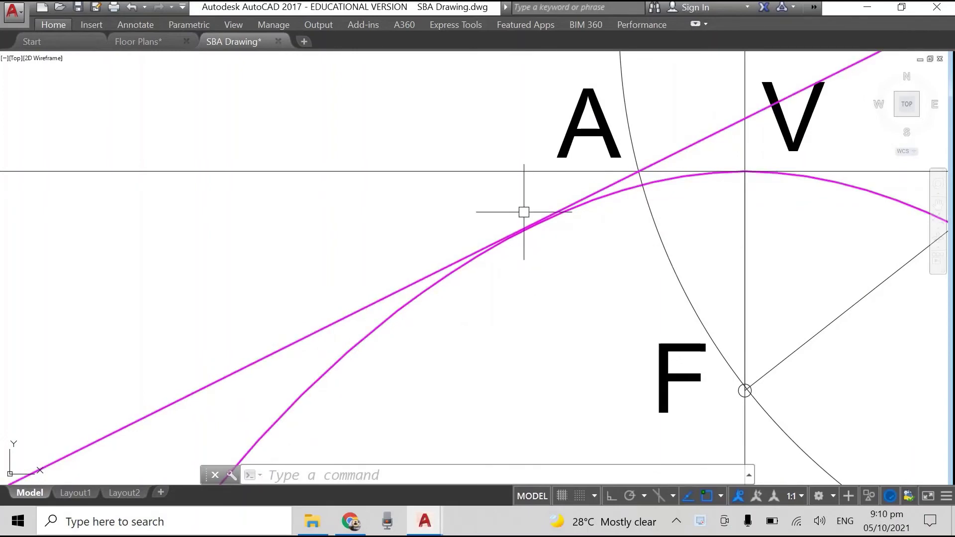
scroll(524, 219, down, 5)
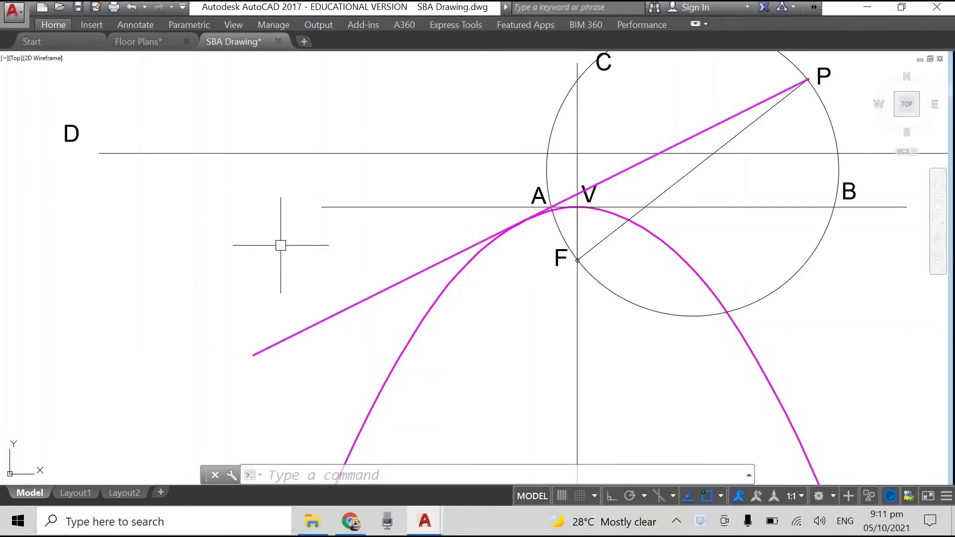
Add a single-line text label 'T' at height 10 and rotation 0 beside the tangent's lower end.
text(t)
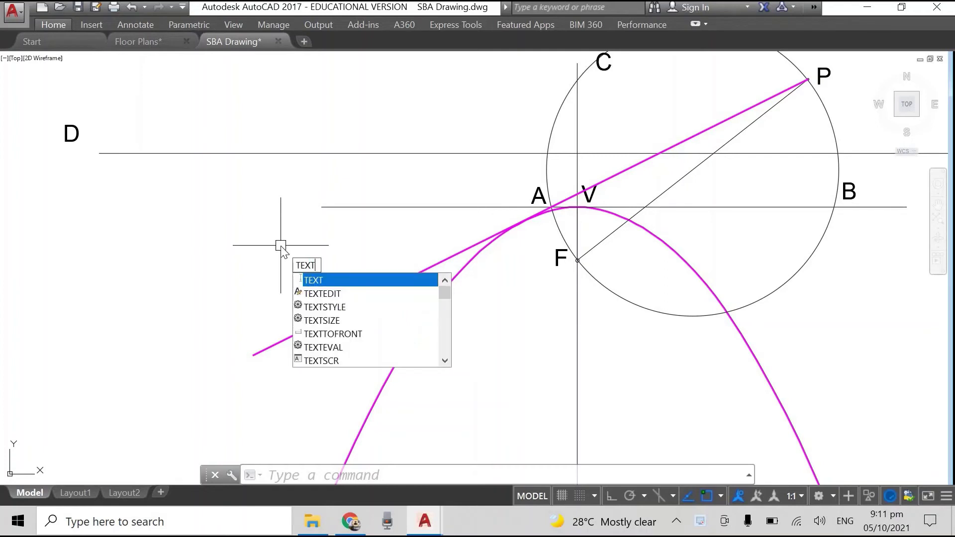
key(Return)
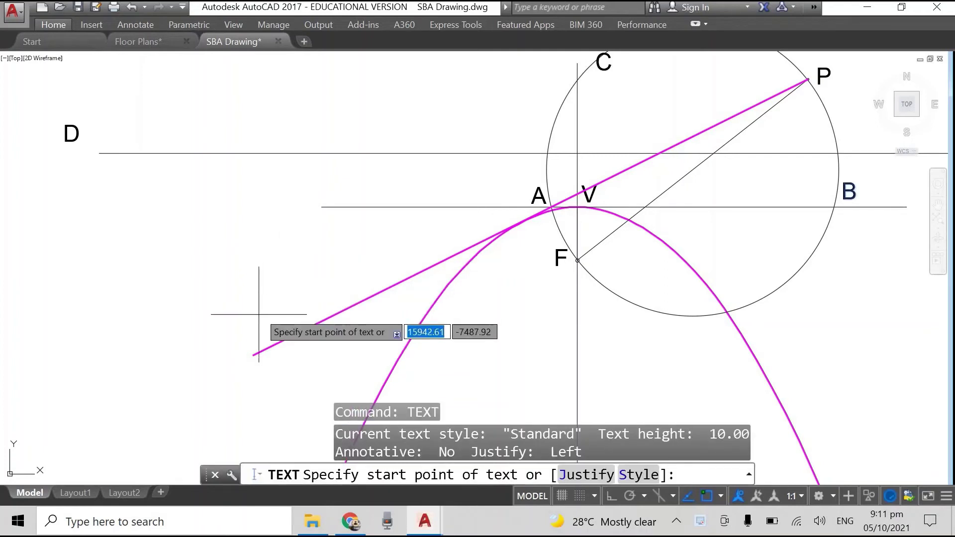
click(234, 338)
key(Return)
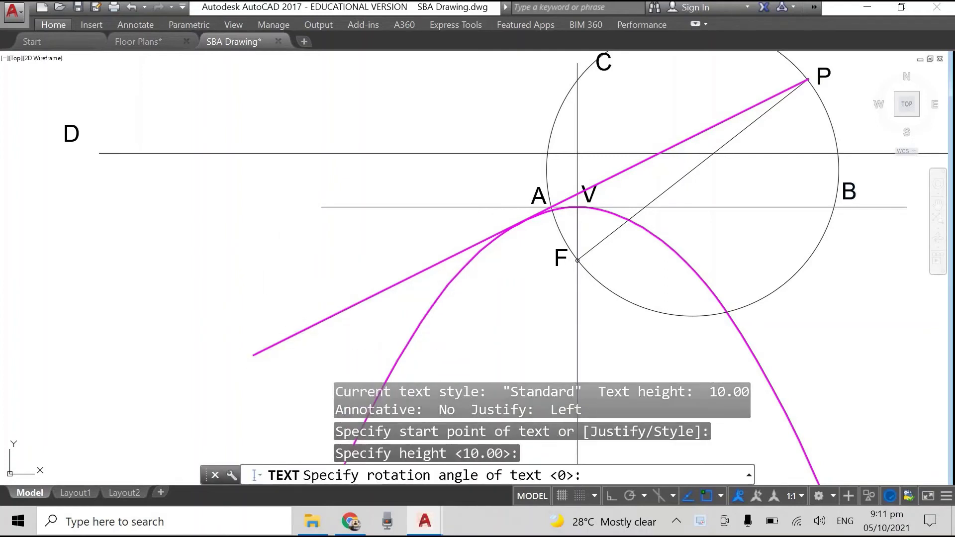
key(Return)
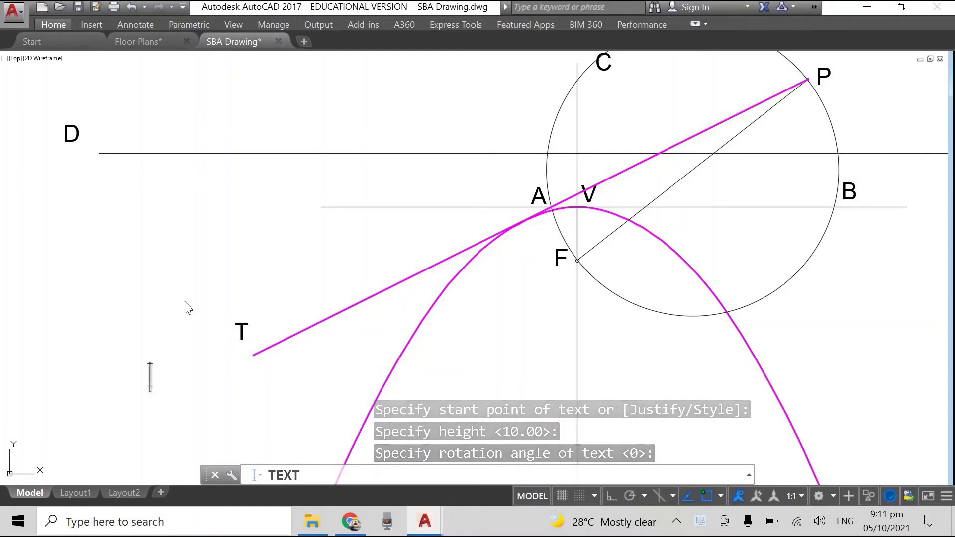
key(Escape)
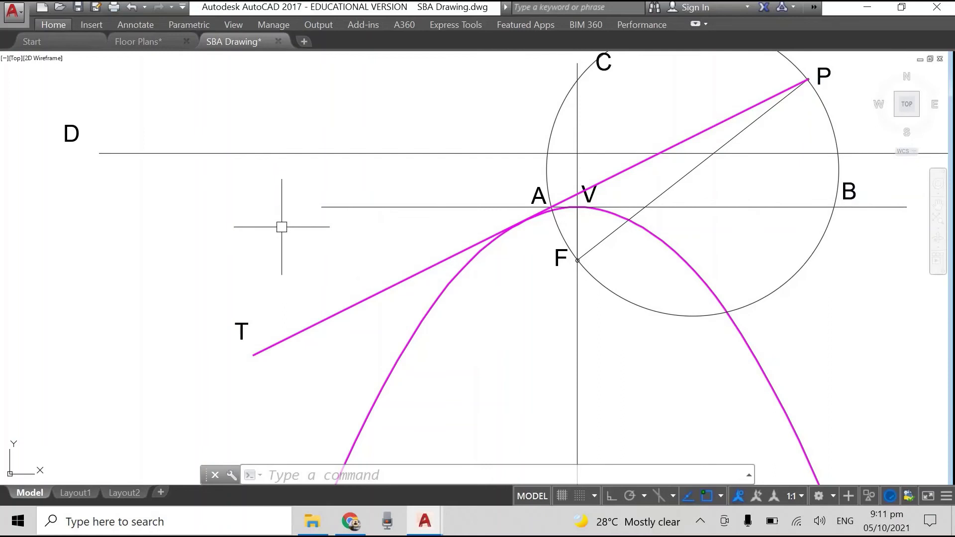
Zoom out and pan so the parabola, directrix D, circle on FP and tangent PT all show.
scroll(282, 227, down, 2)
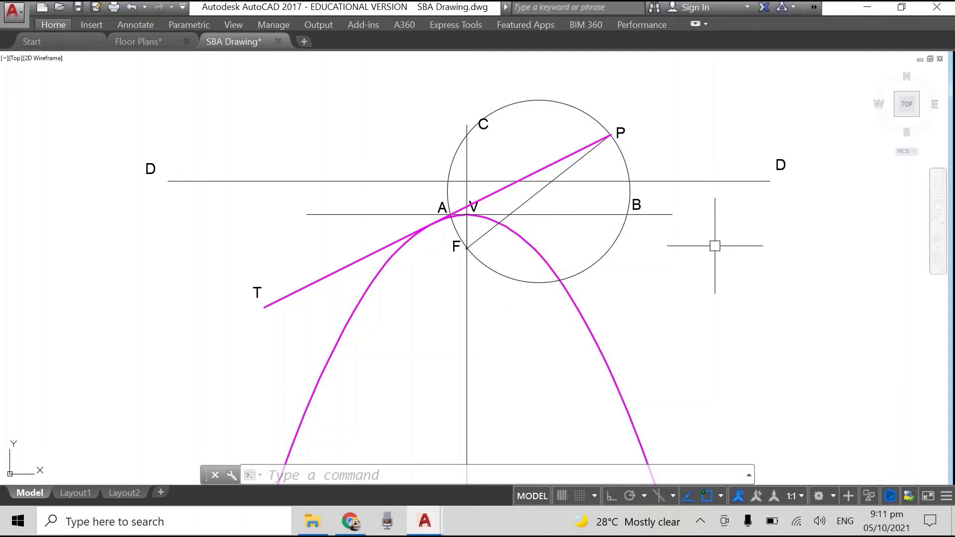
scroll(714, 246, down, 2)
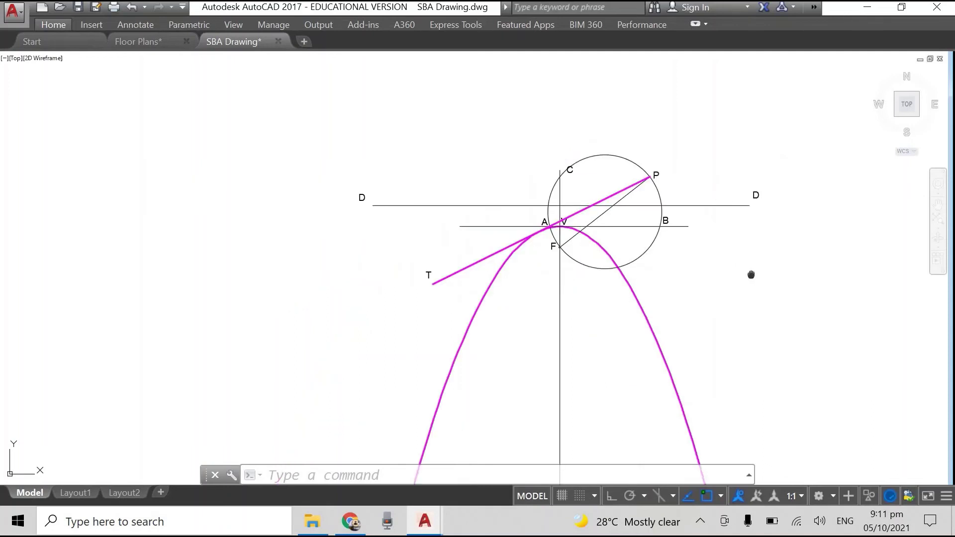
mouse_move(751, 275)
middle_down()
mouse_move(726, 219)
mouse_move(707, 211)
middle_up()
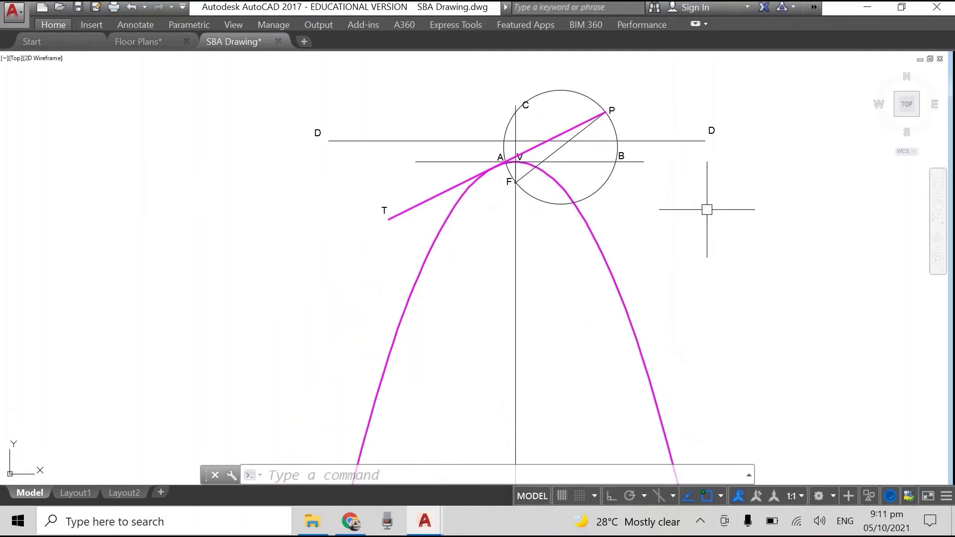